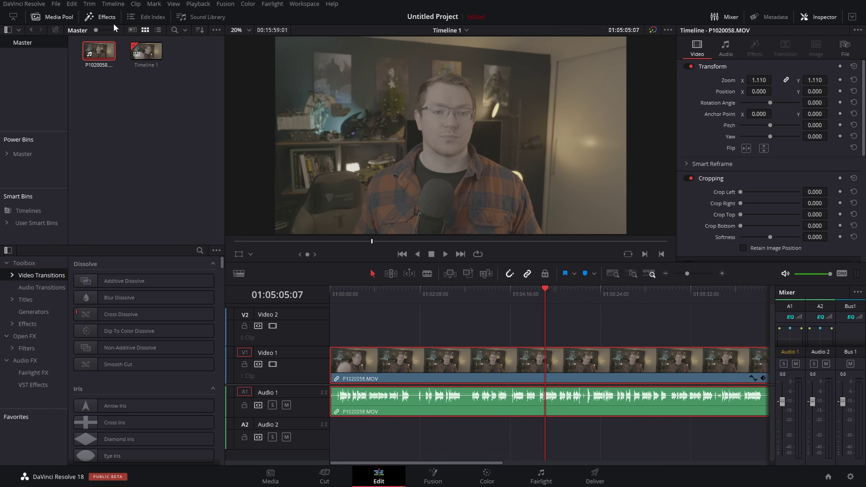
Place an Adjustment Clip on Video 2 over the talking-head footage, nudged slightly earlier.
{"action": "left_click", "coordinate": [107, 21]}
{"action": "left_click", "coordinate": [107, 21]}
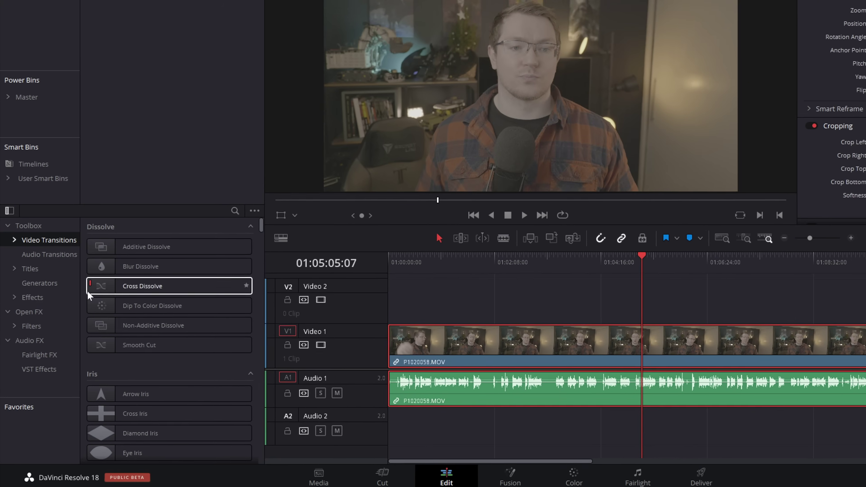
{"action": "left_click", "coordinate": [32, 297]}
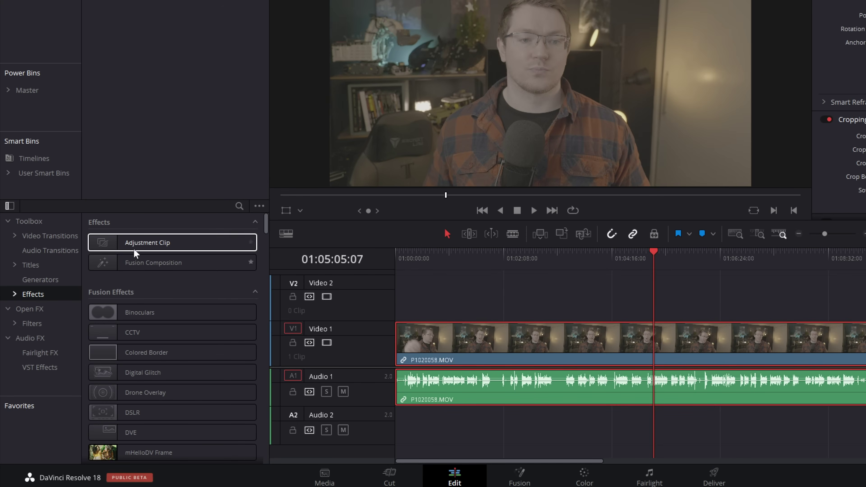
{"action": "left_click_drag", "start_coordinate": [133, 246], "coordinate": [435, 303]}
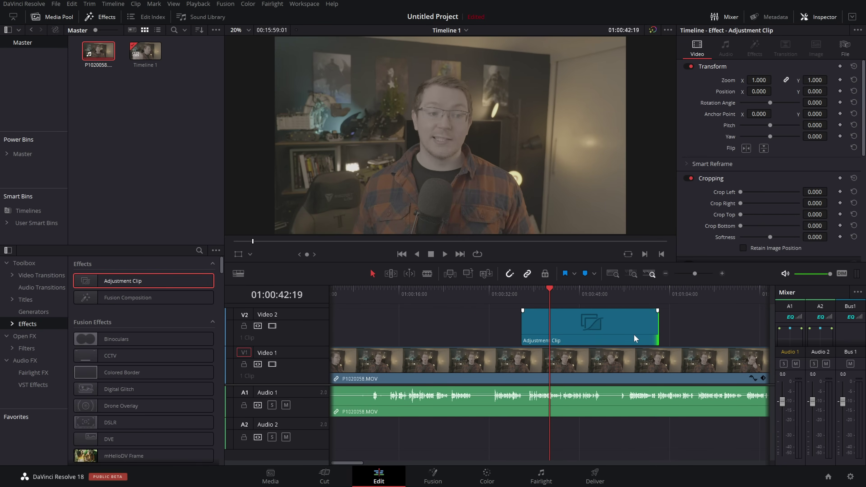
{"action": "left_click_drag", "start_coordinate": [635, 339], "coordinate": [609, 342]}
Set the adjustment clip's zoom to 1.210 and preview the section around 01:00:33.
{"action": "left_click", "coordinate": [497, 294]}
{"action": "key", "text": "space"}
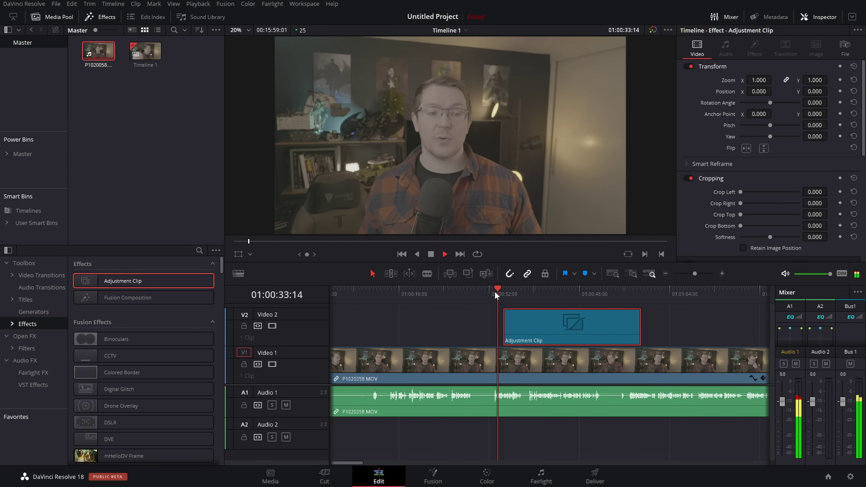
{"action": "key", "text": "space"}
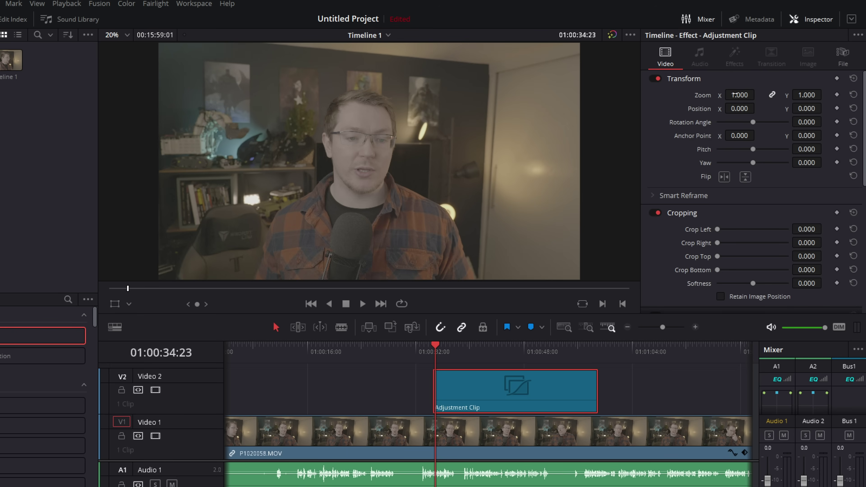
{"action": "left_click_drag", "start_coordinate": [736, 95], "coordinate": [578, 266]}
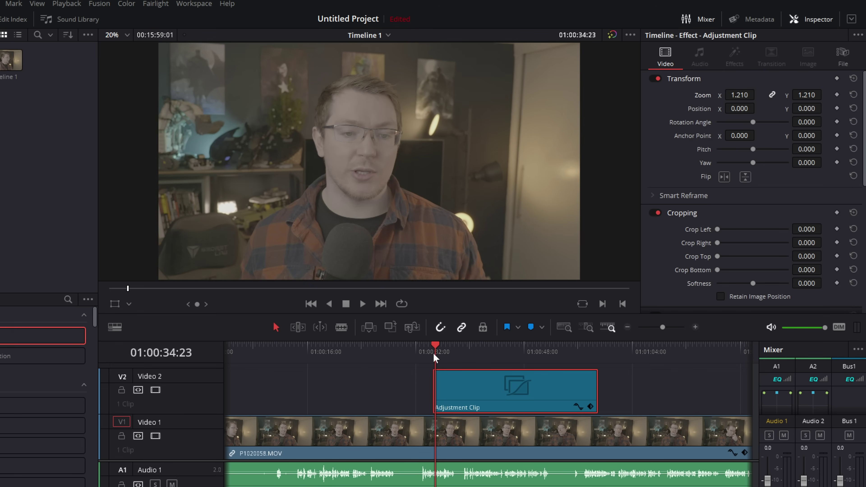
{"action": "left_click_drag", "start_coordinate": [433, 357], "coordinate": [426, 355]}
{"action": "key", "text": "space"}
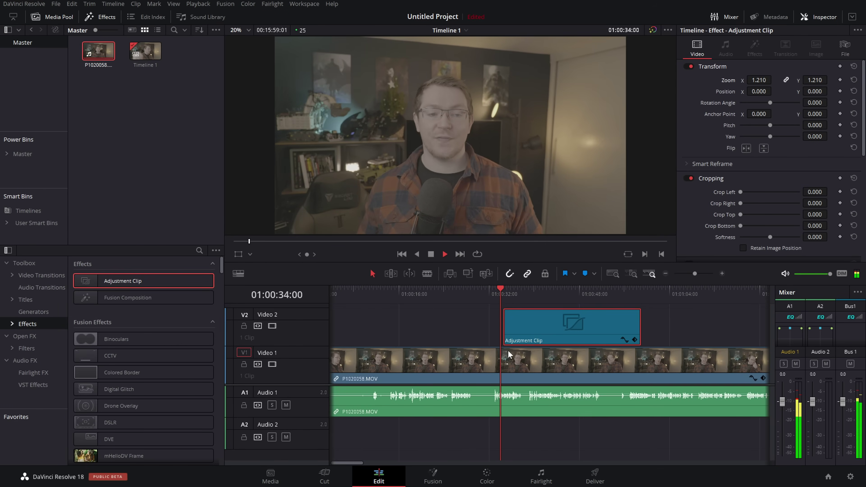
{"action": "key", "text": "space"}
Alt-drag a copy of the adjustment clip further along Video 2, near 01:01:08.
{"action": "left_click", "coordinate": [664, 274]}
{"action": "left_click", "coordinate": [397, 333]}
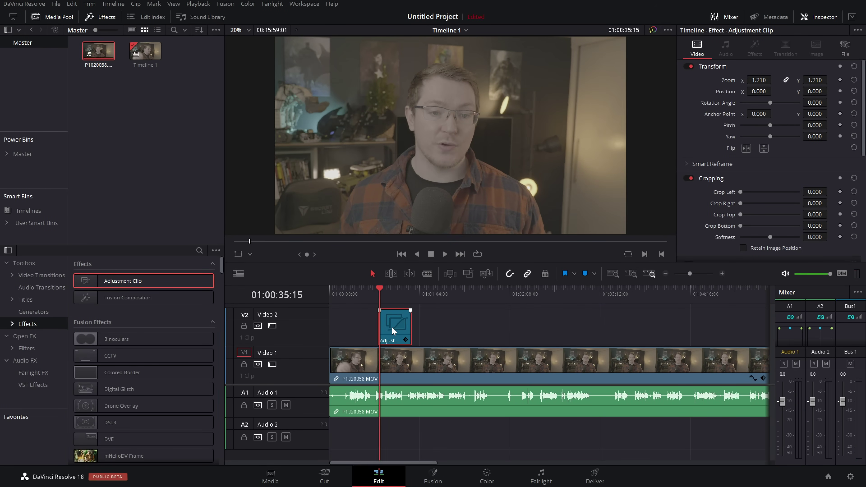
{"action": "left_click_drag", "start_coordinate": [394, 332], "coordinate": [440, 334]}
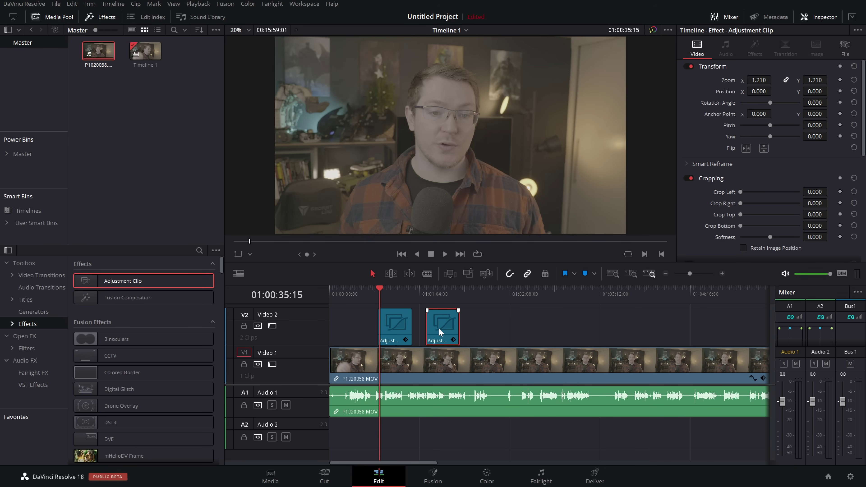
{"action": "left_click", "coordinate": [423, 296]}
{"action": "left_click", "coordinate": [722, 273]}
{"action": "left_click", "coordinate": [722, 274]}
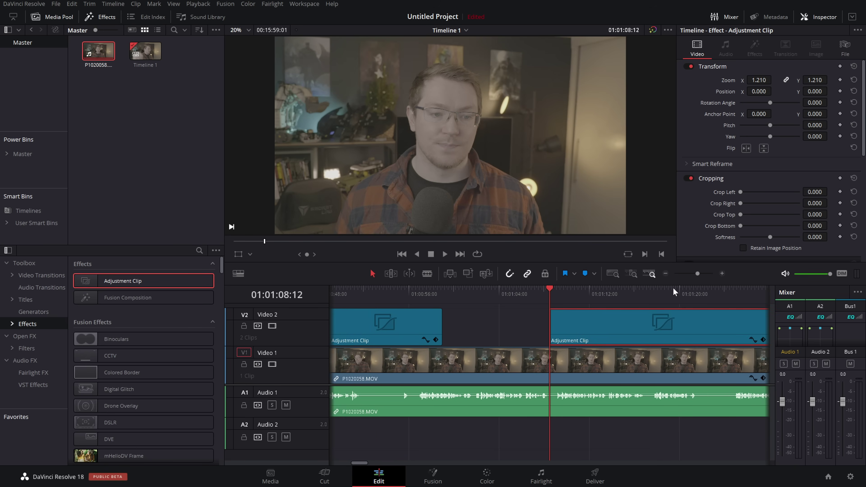
Trim the end of the second adjustment clip shorter and preview the shortened zoom.
{"action": "left_click", "coordinate": [533, 294]}
{"action": "key", "text": "space"}
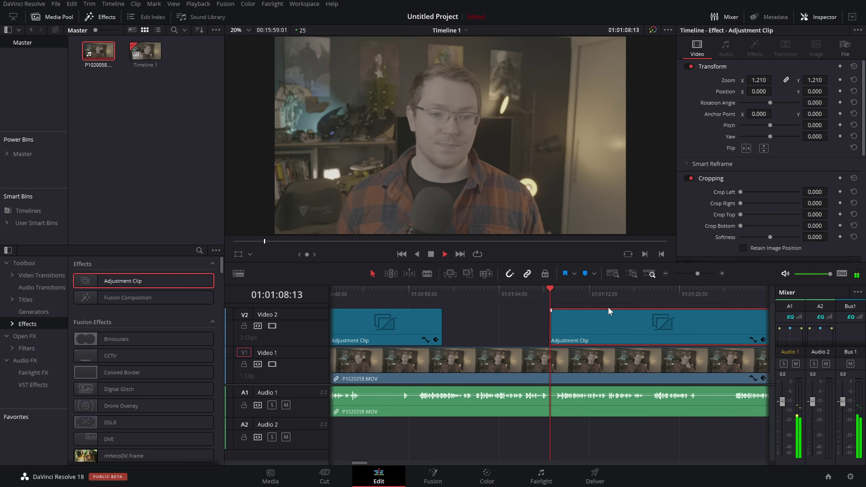
{"action": "key", "text": "space"}
{"action": "scroll", "coordinate": [719, 327], "scroll_direction": "right", "scroll_amount": 3}
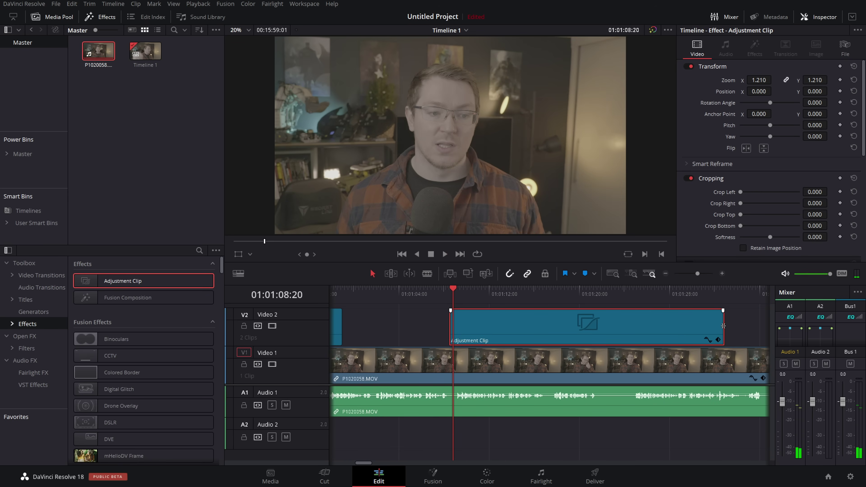
{"action": "left_click_drag", "start_coordinate": [723, 326], "coordinate": [520, 326]}
{"action": "left_click", "coordinate": [452, 296]}
{"action": "key", "text": "space"}
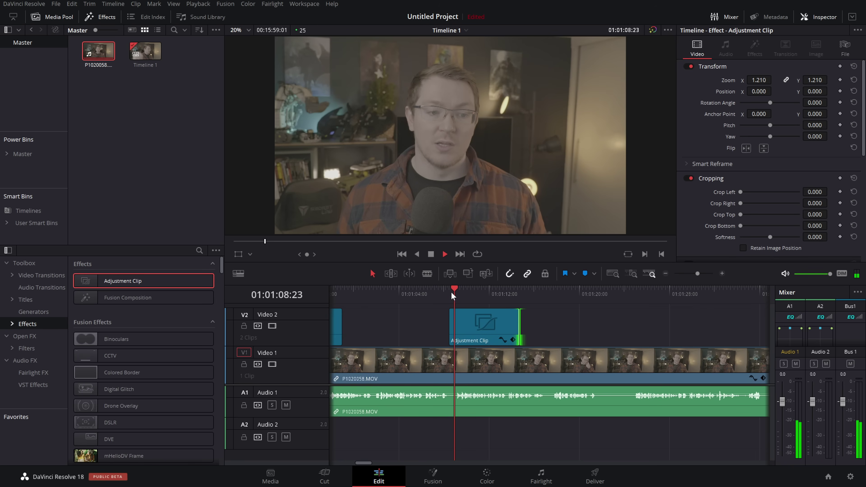
{"action": "key", "text": "space"}
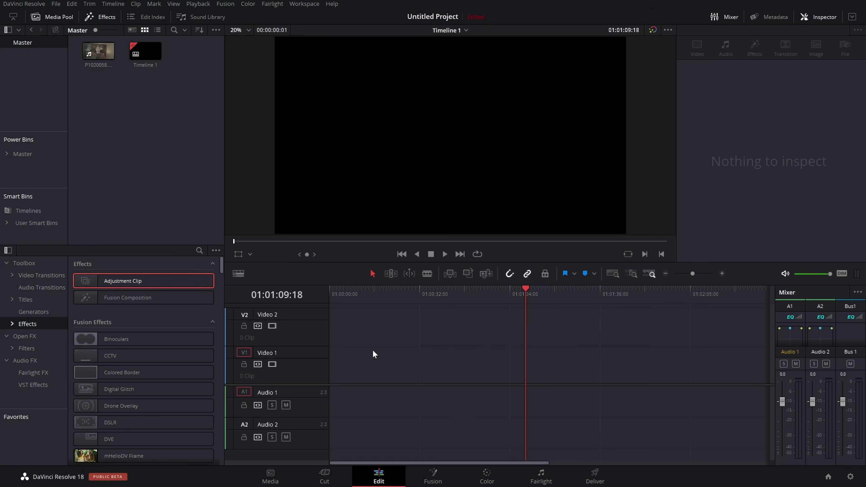
Create a new multicam clip from P1020058 with Move Source Clips unticked.
{"action": "left_click_drag", "start_coordinate": [351, 335], "coordinate": [612, 436]}
{"action": "left_click", "coordinate": [97, 51]}
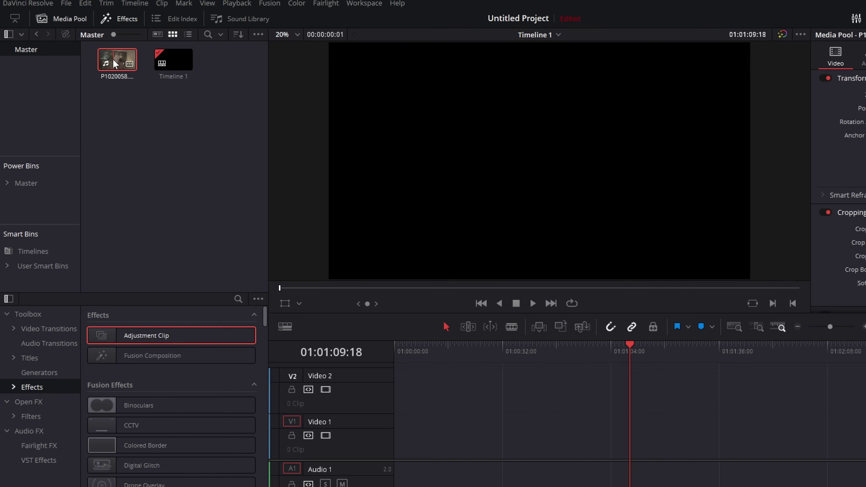
{"action": "right_click", "coordinate": [115, 65]}
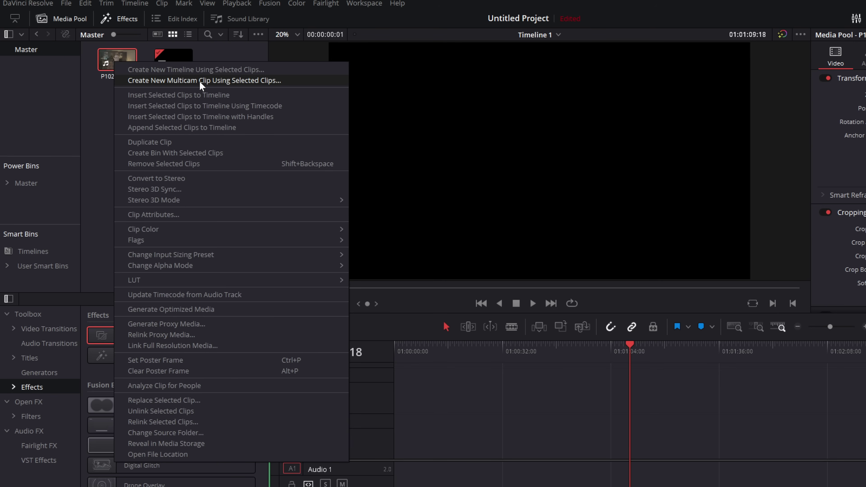
{"action": "left_click", "coordinate": [257, 81]}
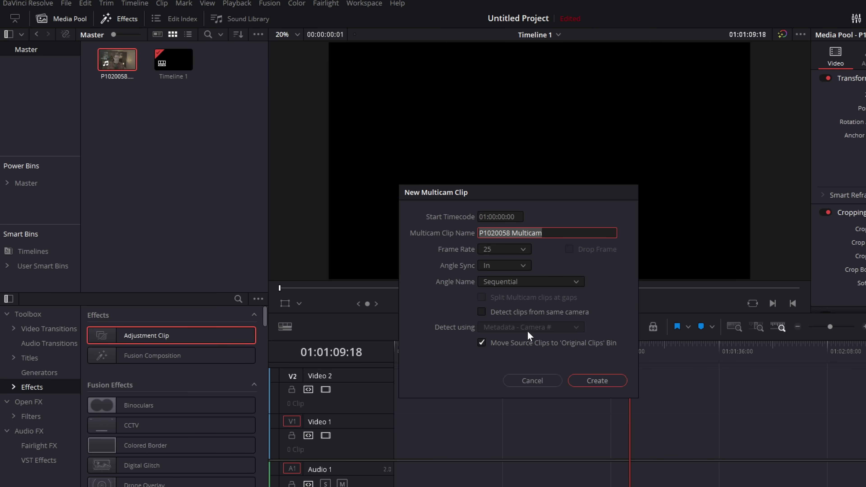
{"action": "left_click", "coordinate": [482, 343]}
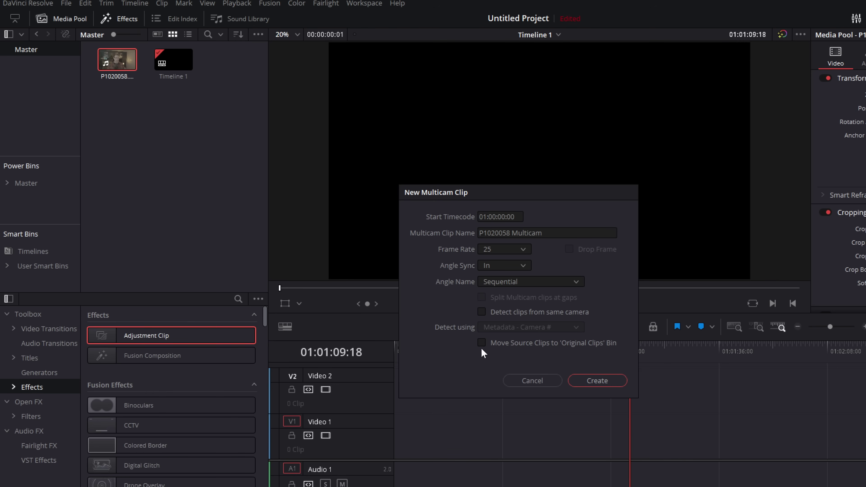
{"action": "left_click", "coordinate": [605, 385]}
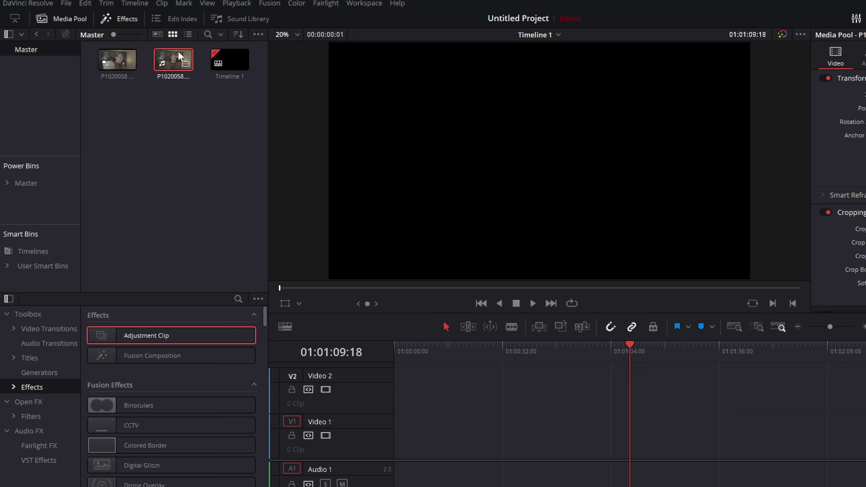
Open the P1020058 Multicam clip in its own timeline, zoomed out to show the whole clip.
{"action": "left_click", "coordinate": [114, 61]}
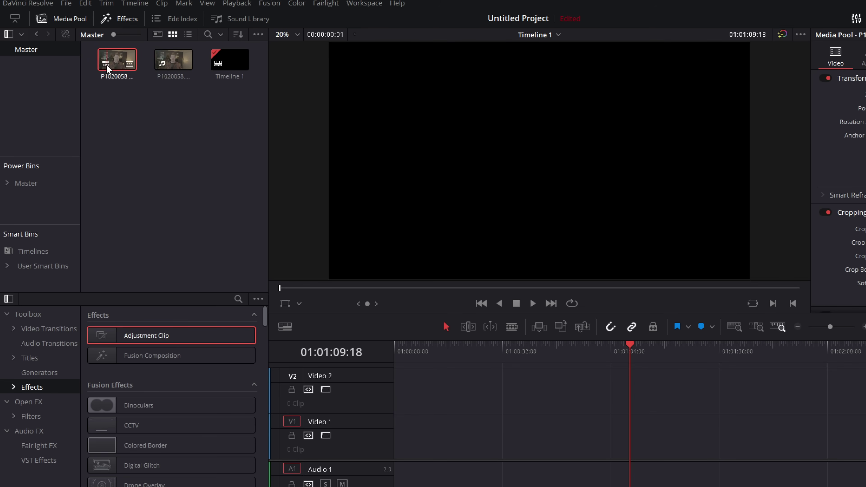
{"action": "right_click", "coordinate": [118, 60]}
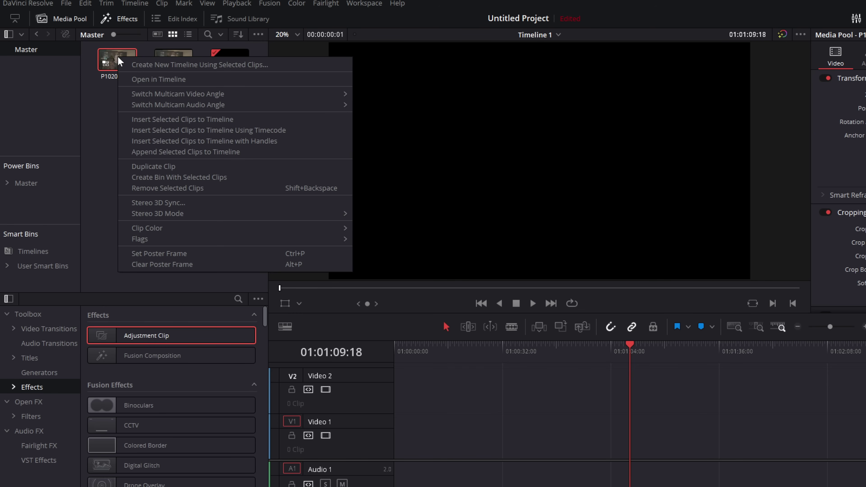
{"action": "left_click", "coordinate": [155, 80]}
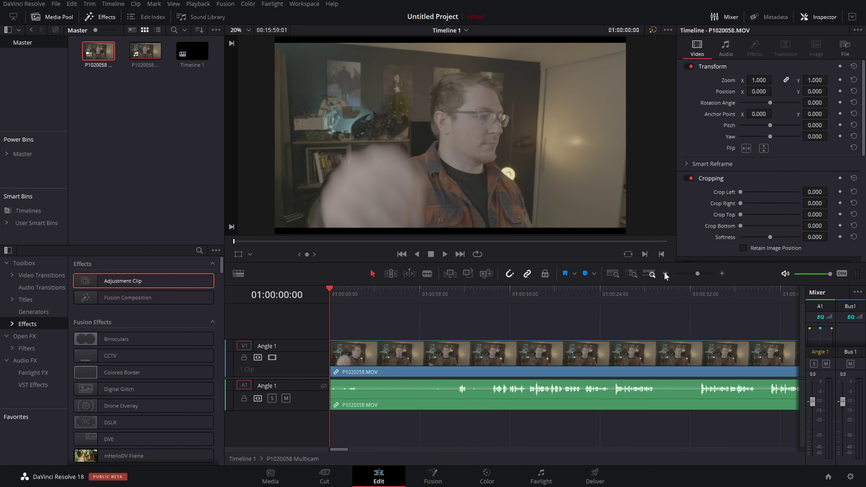
{"action": "left_click", "coordinate": [666, 274]}
{"action": "left_click", "coordinate": [665, 273]}
{"action": "left_click", "coordinate": [665, 274]}
{"action": "scroll", "coordinate": [478, 351], "scroll_direction": "right", "scroll_amount": 1}
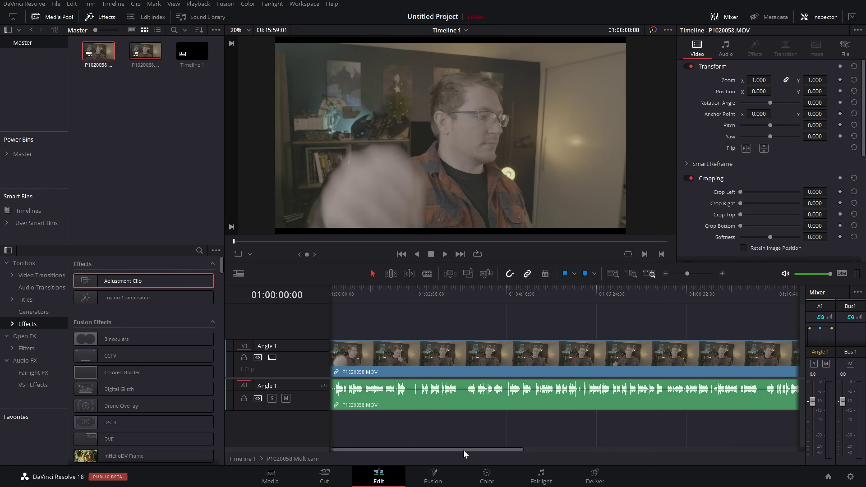
{"action": "left_click_drag", "start_coordinate": [464, 451], "coordinate": [425, 449]}
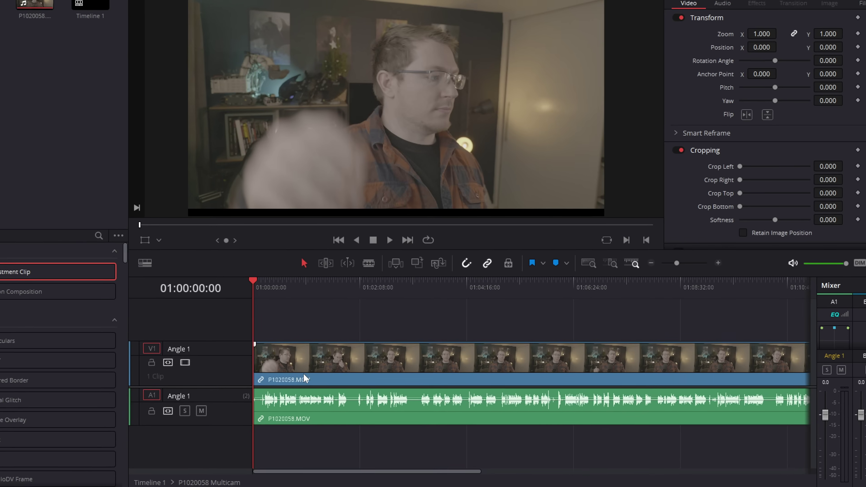
Alt-drag the footage up onto new Angle 2 tracks and zoom it to 1.300.
{"action": "left_click", "coordinate": [373, 358]}
{"action": "key", "text": "alt"}
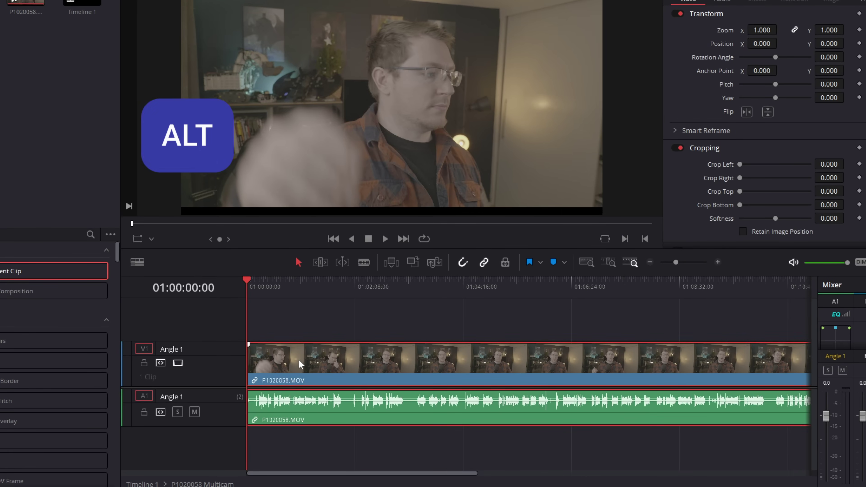
{"action": "left_click_drag", "start_coordinate": [299, 365], "coordinate": [298, 337]}
{"action": "left_click", "coordinate": [277, 288]}
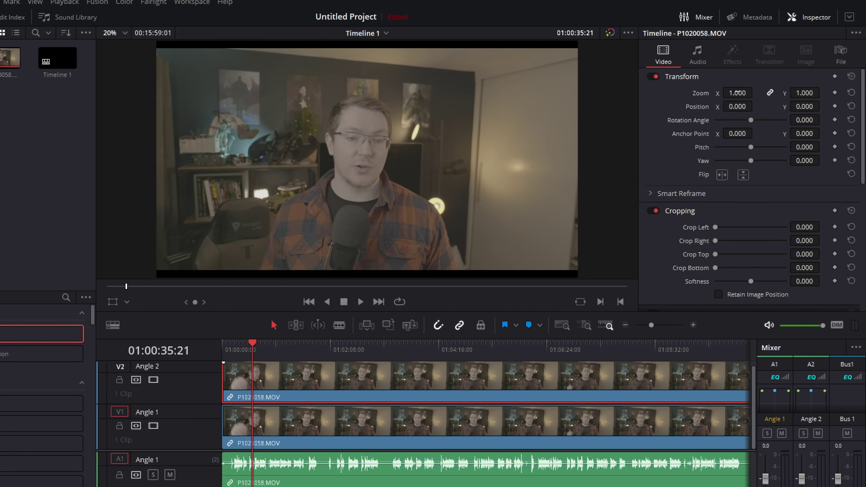
{"action": "left_click_drag", "start_coordinate": [737, 93], "coordinate": [767, 92]}
{"action": "key", "text": "d"}
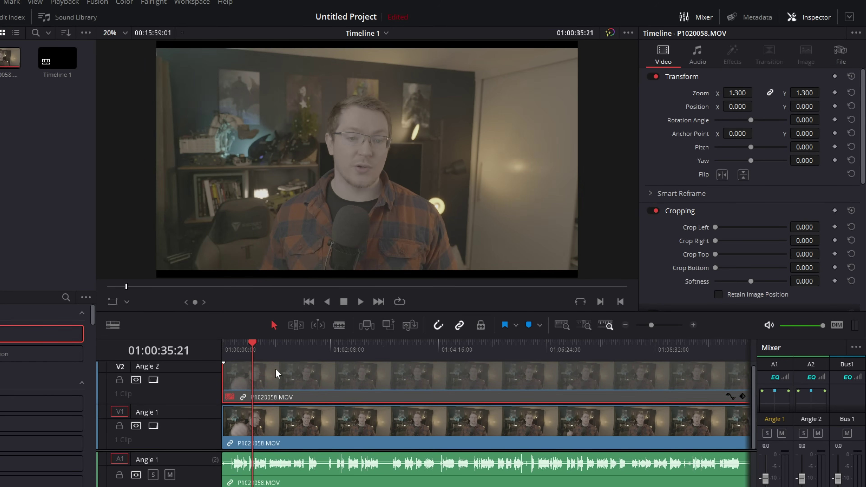
{"action": "key", "text": "d"}
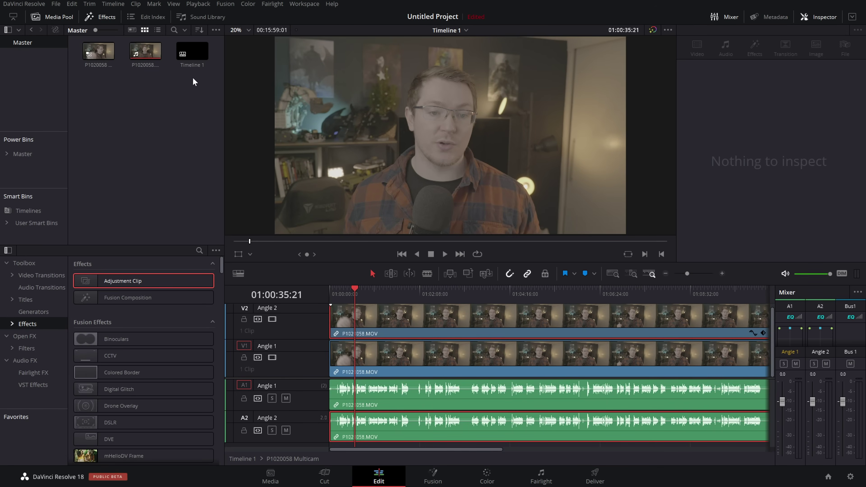
Open Timeline 1, drop the P1020058 Multicam clip on Video 1, and close the Inspector.
{"action": "double_click", "coordinate": [192, 50]}
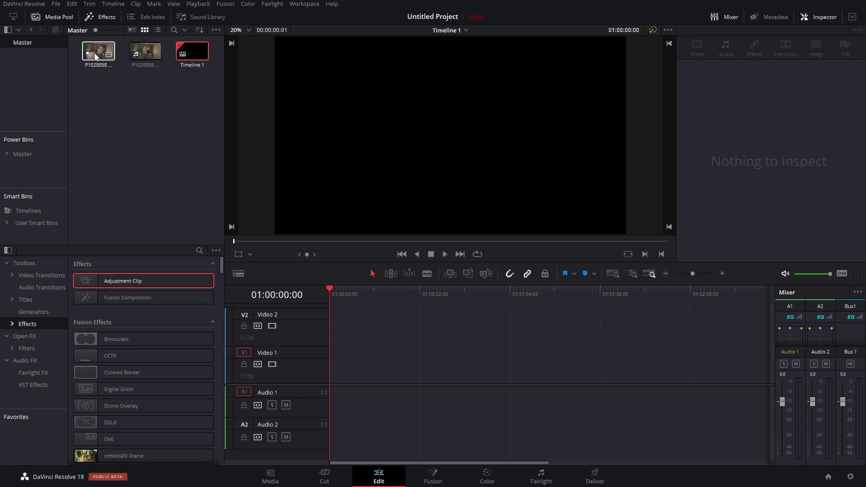
{"action": "mouse_move", "coordinate": [94, 52]}
{"action": "left_mouse_down"}
{"action": "mouse_move", "coordinate": [203, 108]}
{"action": "mouse_move", "coordinate": [381, 327]}
{"action": "mouse_move", "coordinate": [324, 370]}
{"action": "left_mouse_up"}
{"action": "left_click", "coordinate": [666, 273]}
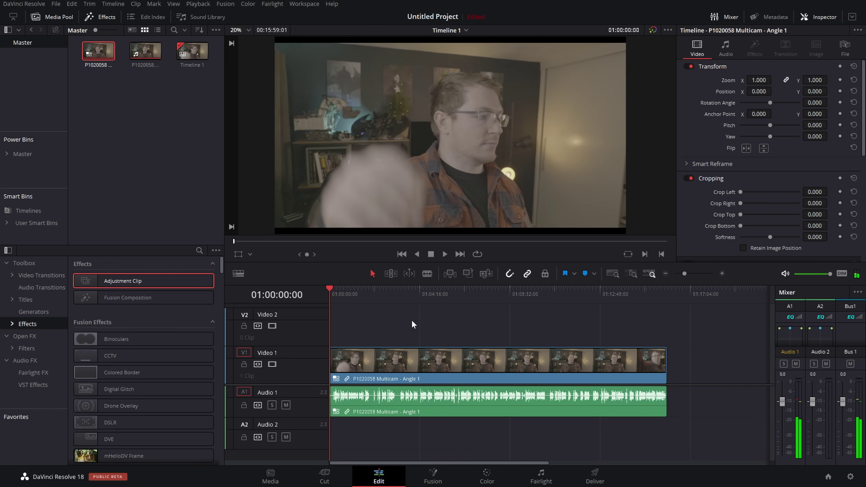
{"action": "left_click", "coordinate": [821, 18]}
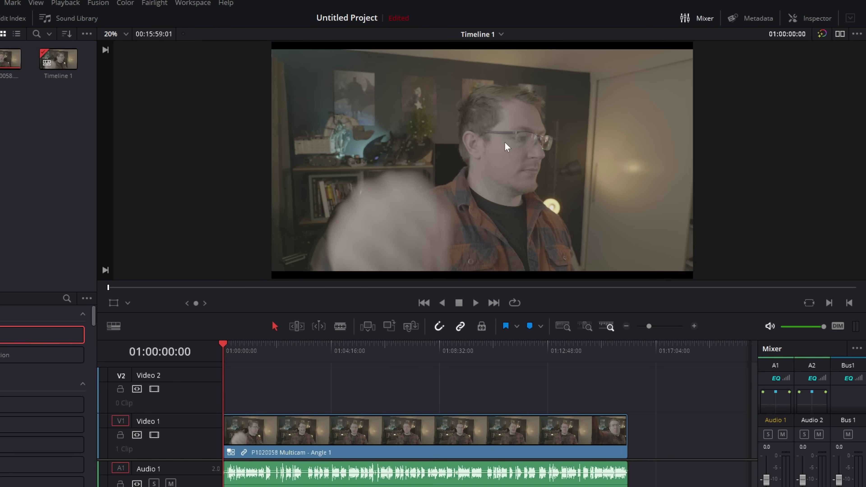
Turn on dual viewers and set the source viewer to Multicam showing Angle 1 and Angle 2.
{"action": "left_click", "coordinate": [839, 34]}
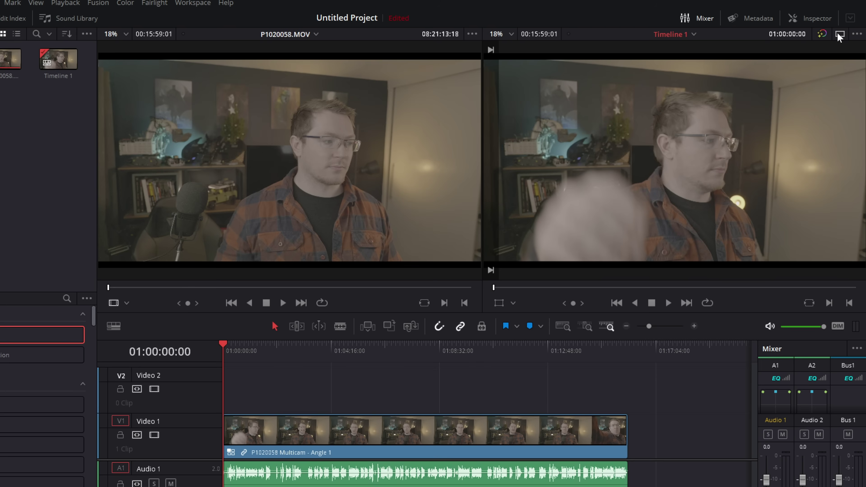
{"action": "mouse_move", "coordinate": [450, 142]}
{"action": "left_click", "coordinate": [127, 303]}
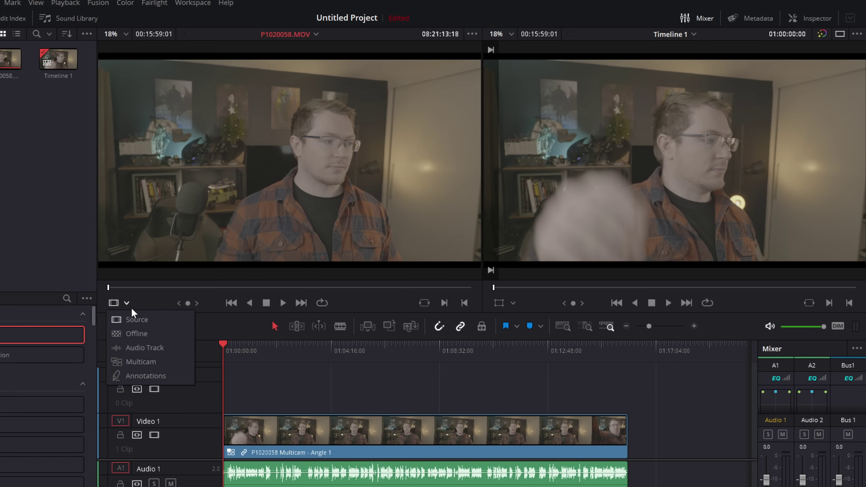
{"action": "left_click", "coordinate": [146, 361]}
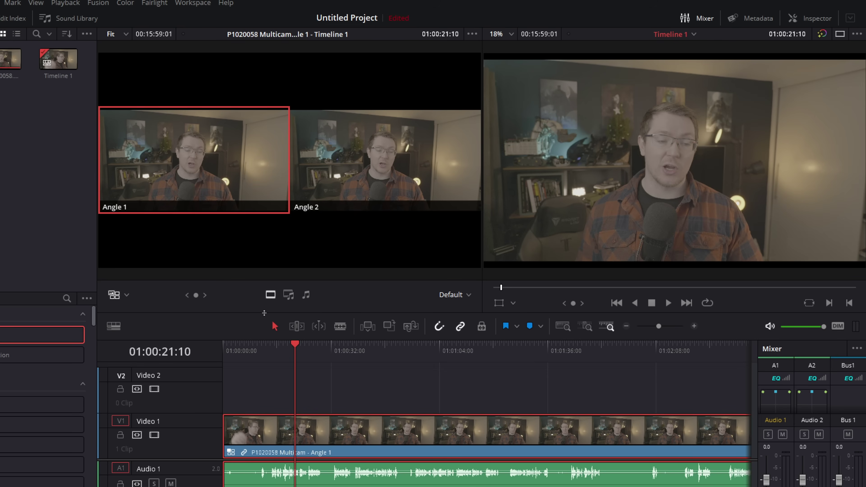
Play the timeline and cut between Angle 2 and Angle 1 up to about 01:00:44.
{"action": "left_click", "coordinate": [275, 348]}
{"action": "key", "text": "space"}
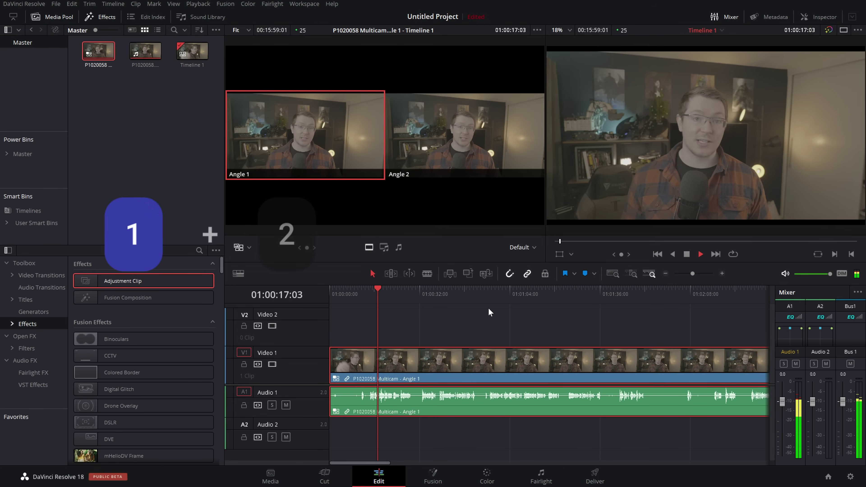
{"action": "key", "text": "space"}
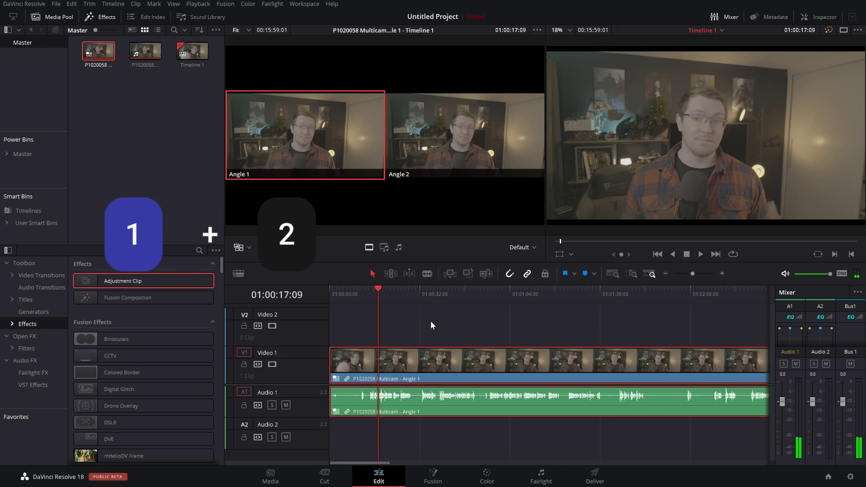
{"action": "key", "text": "space"}
{"action": "key", "text": "2"}
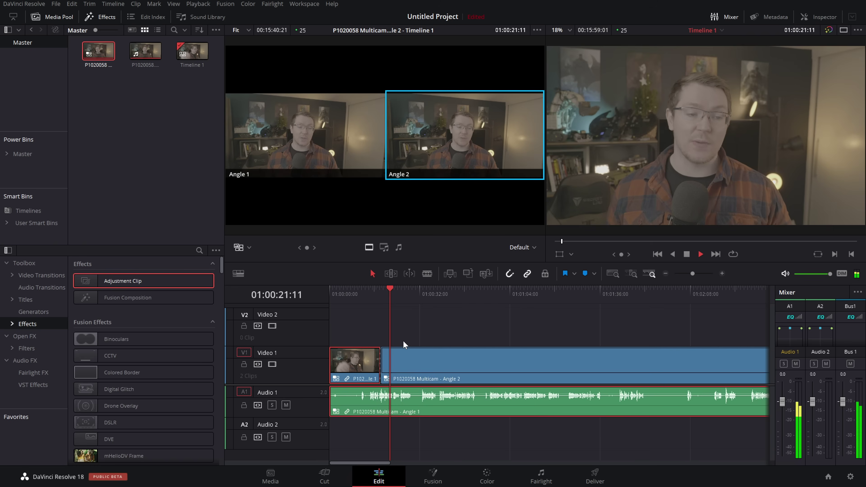
{"action": "key", "text": "1"}
{"action": "left_click", "coordinate": [423, 291]}
{"action": "key", "text": "2"}
{"action": "left_click", "coordinate": [456, 294]}
{"action": "key", "text": "1"}
Add more alternating angle cuts through 01:01:31, then drag the last Angle 2-to-Angle 1 cut earlier.
{"action": "left_click", "coordinate": [455, 292]}
{"action": "left_click_drag", "start_coordinate": [472, 293], "coordinate": [489, 292]}
{"action": "key", "text": "space"}
{"action": "key", "text": "2"}
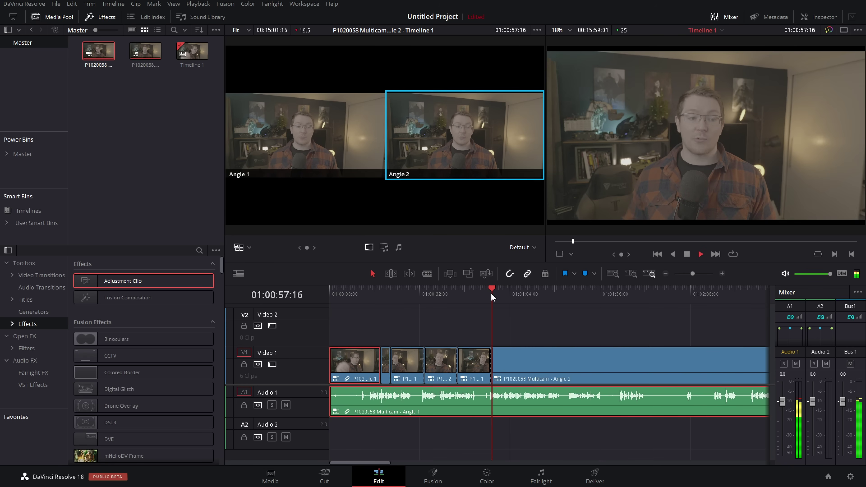
{"action": "key", "text": "1"}
{"action": "key", "text": "2"}
{"action": "left_click", "coordinate": [585, 295]}
{"action": "key", "text": "1"}
{"action": "right_click", "coordinate": [585, 295]}
{"action": "left_click", "coordinate": [520, 316]}
{"action": "key", "text": "space"}
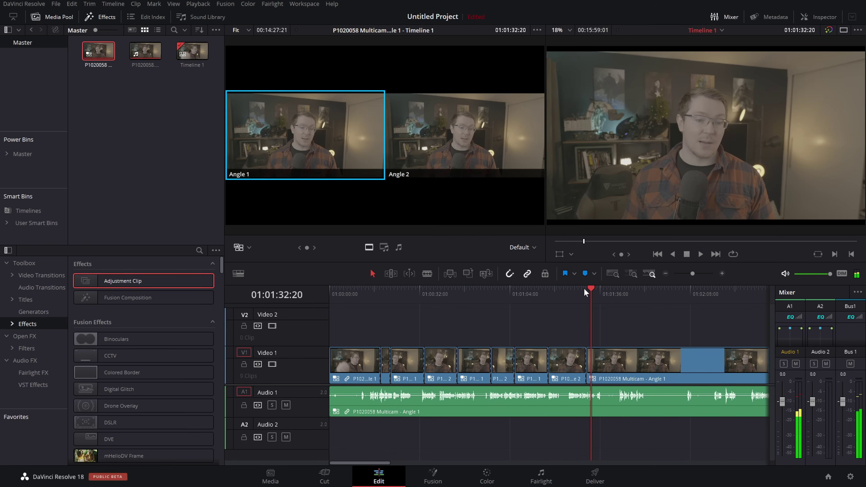
{"action": "left_click", "coordinate": [577, 294]}
{"action": "mouse_move", "coordinate": [587, 361]}
{"action": "left_mouse_down"}
{"action": "mouse_move", "coordinate": [682, 361]}
{"action": "mouse_move", "coordinate": [573, 368]}
{"action": "left_mouse_up"}
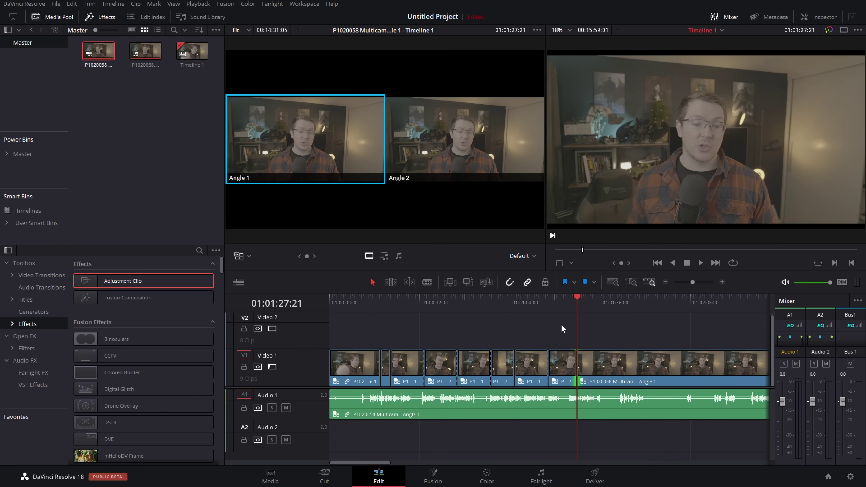
Zoom the short Angle 2 section near 01:01:17 to 1.460 in the Inspector.
{"action": "left_click", "coordinate": [547, 303]}
{"action": "key", "text": "space"}
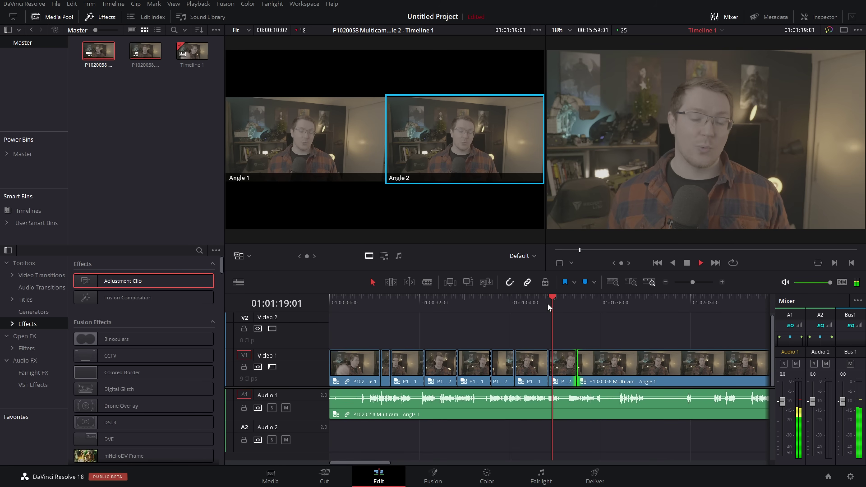
{"action": "key", "text": "space"}
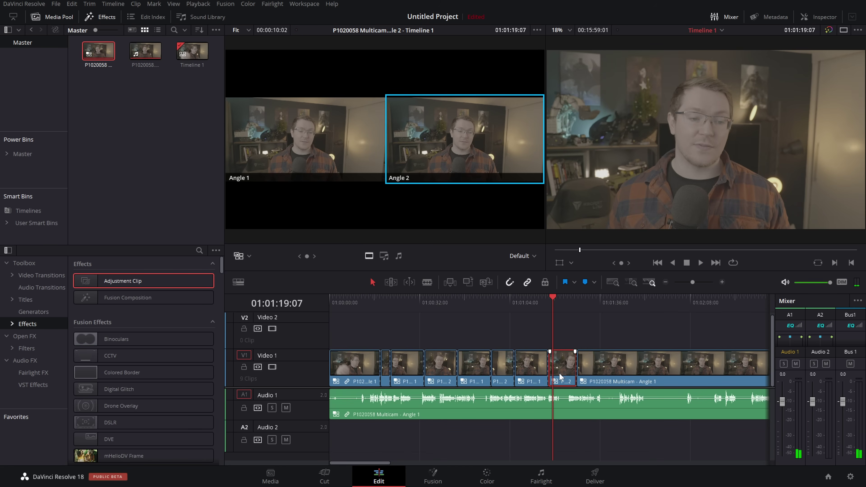
{"action": "left_click", "coordinate": [824, 17]}
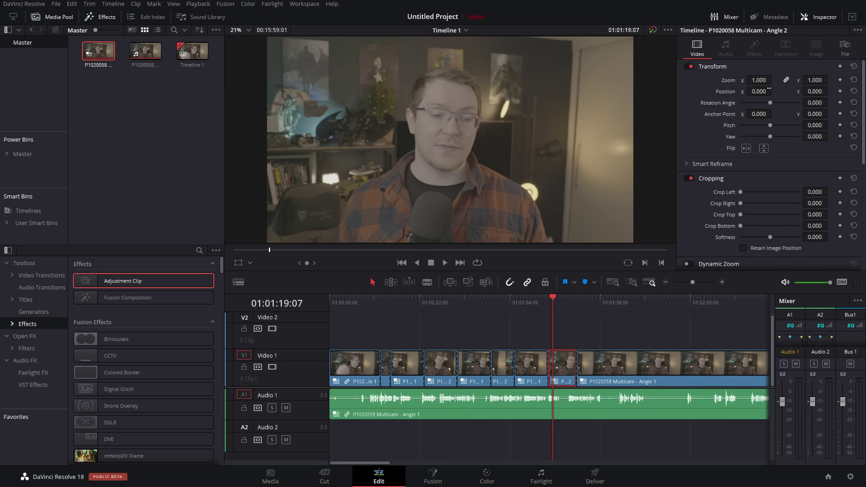
{"action": "left_click_drag", "start_coordinate": [759, 80], "coordinate": [791, 80]}
Reset the zoomed section's Position X to 0 and play it back to check.
{"action": "left_click", "coordinate": [549, 305]}
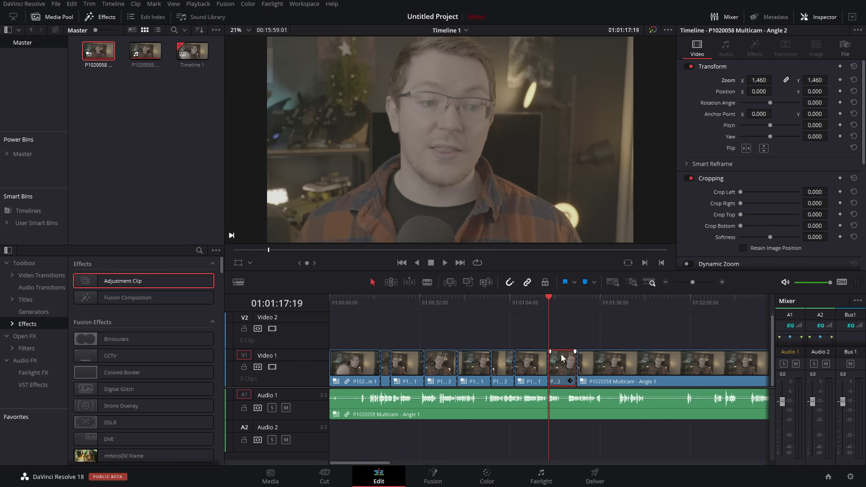
{"action": "key", "text": "space"}
{"action": "left_click_drag", "start_coordinate": [760, 91], "coordinate": [734, 94]}
{"action": "double_click", "coordinate": [733, 92]}
{"action": "key", "text": "space"}
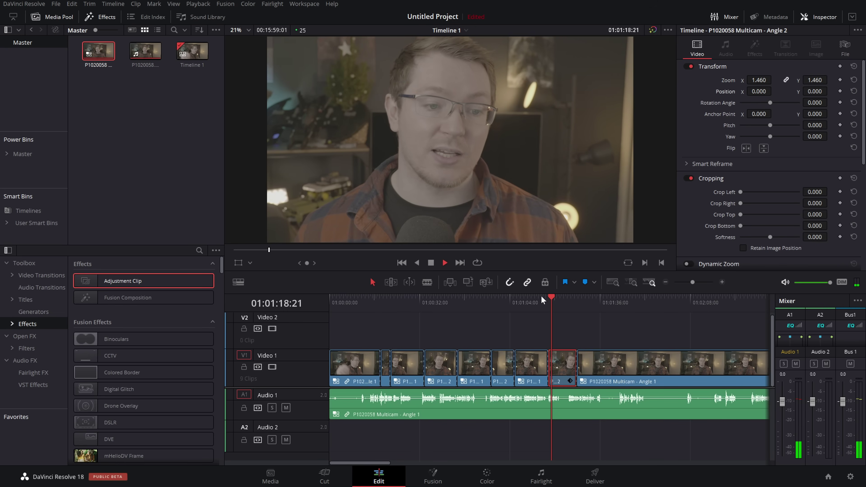
{"action": "left_click", "coordinate": [490, 304]}
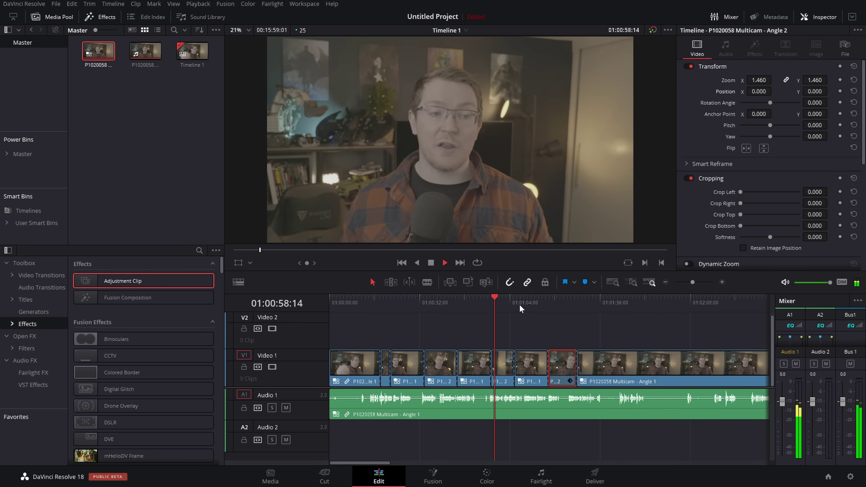
{"action": "left_click_drag", "start_coordinate": [495, 307], "coordinate": [553, 311]}
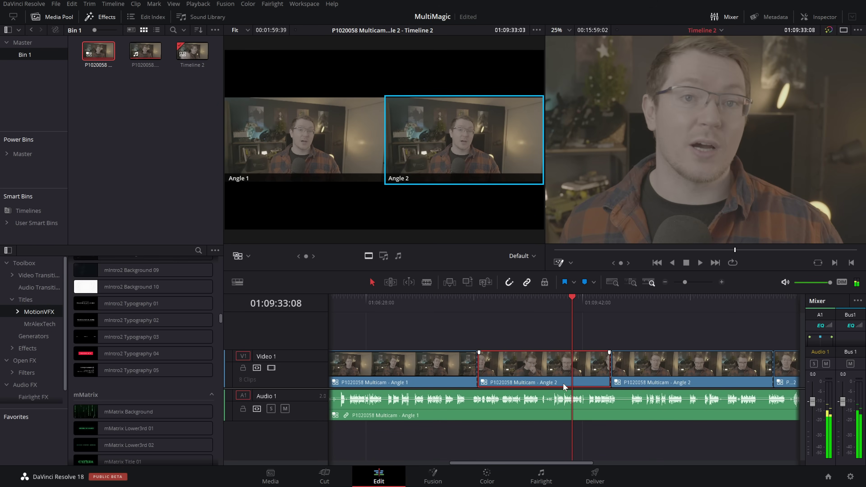
Switch the middle section to Angle 1 via Switch Multicam Clip Angle, after briefly trying Angle 2.
{"action": "right_click", "coordinate": [534, 366]}
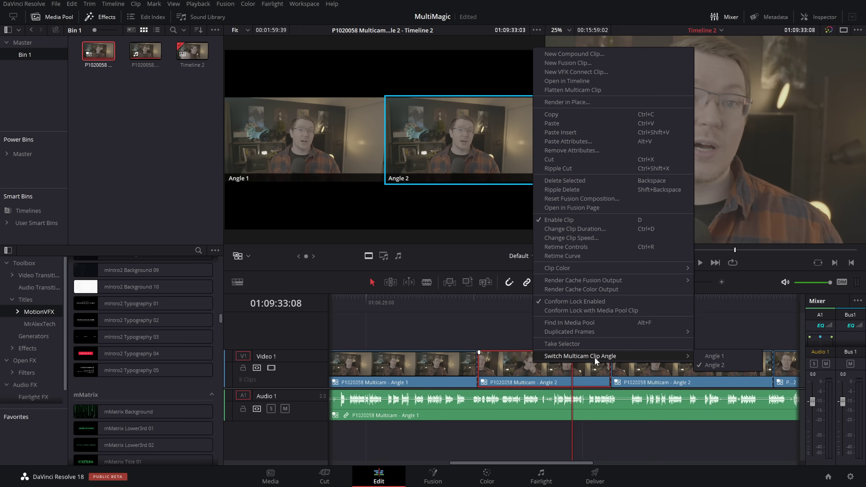
{"action": "mouse_move", "coordinate": [651, 357]}
{"action": "left_click", "coordinate": [710, 356]}
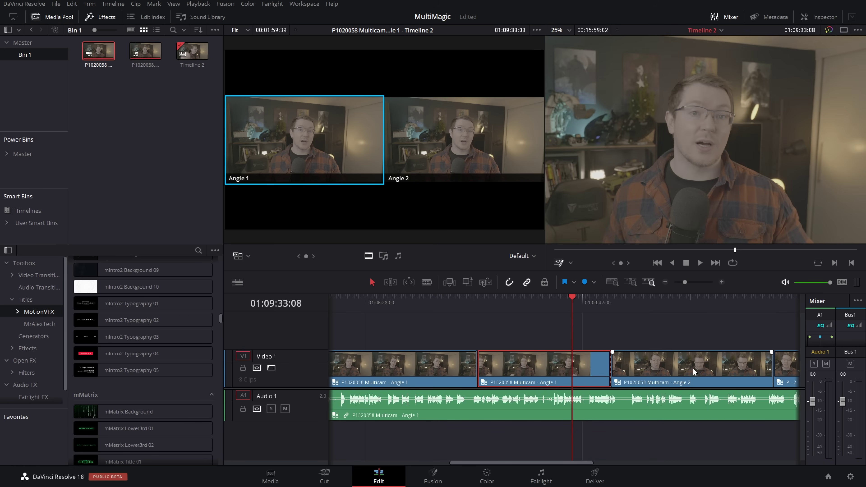
{"action": "right_click", "coordinate": [591, 369]}
{"action": "left_click", "coordinate": [771, 368]}
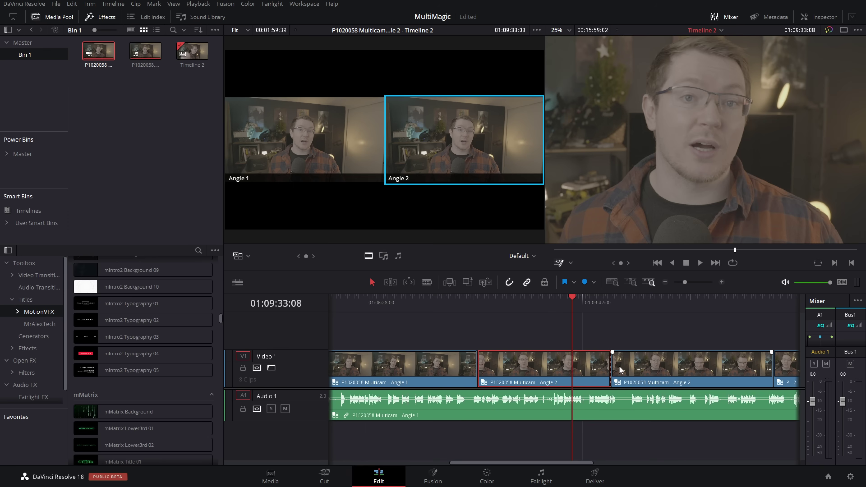
{"action": "left_click_drag", "start_coordinate": [542, 299], "coordinate": [528, 299]}
{"action": "right_click", "coordinate": [556, 367]}
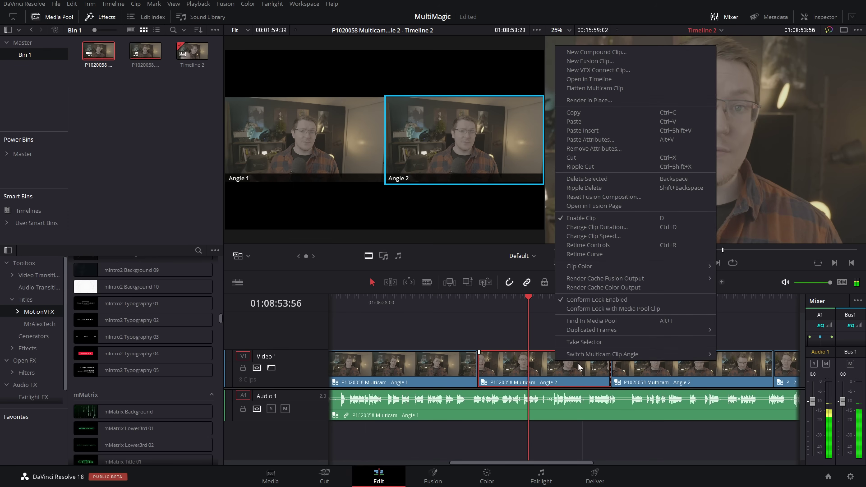
{"action": "left_click", "coordinate": [736, 355]}
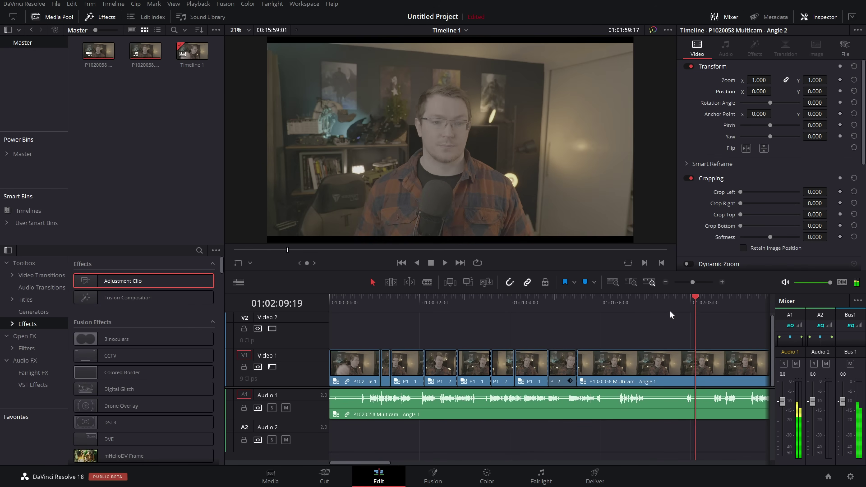
Select the Angle 2 section at 01:00:38:22, then open the P1020058 Multicam clip in its own timeline.
{"action": "left_click_drag", "start_coordinate": [632, 302], "coordinate": [439, 303]}
{"action": "left_click", "coordinate": [440, 367]}
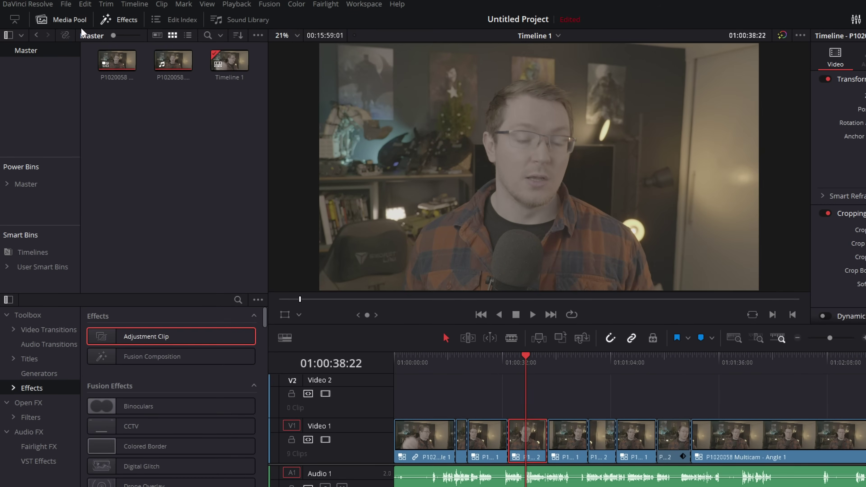
{"action": "left_click", "coordinate": [99, 50]}
{"action": "left_click", "coordinate": [118, 61]}
{"action": "right_click", "coordinate": [111, 61]}
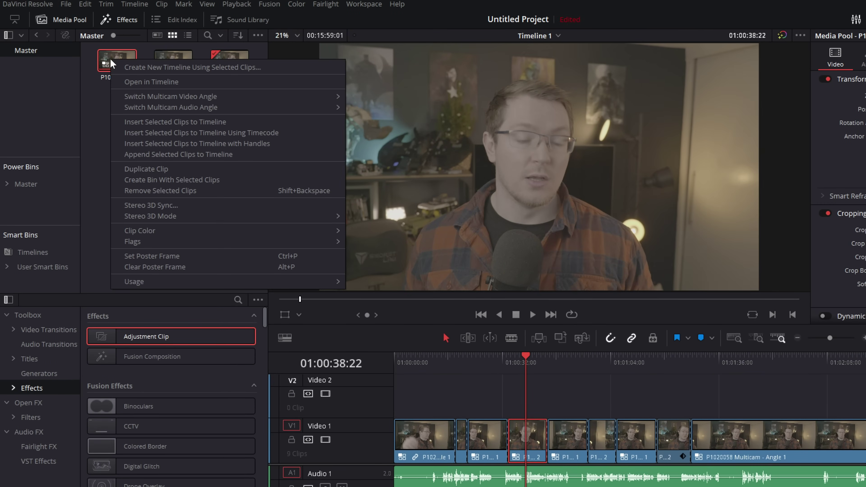
{"action": "left_click", "coordinate": [153, 82]}
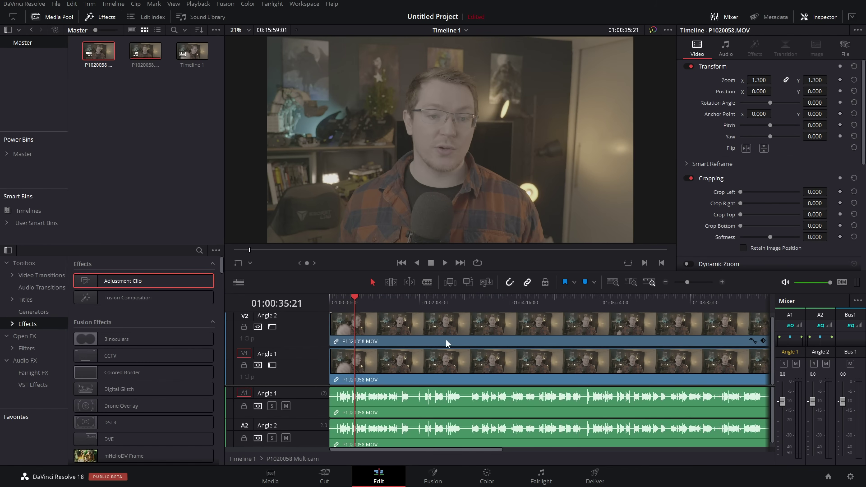
Zoom the Angle 2 footage on V2 to 1.450, leaving it rotated 126.5 degrees.
{"action": "left_click", "coordinate": [446, 335]}
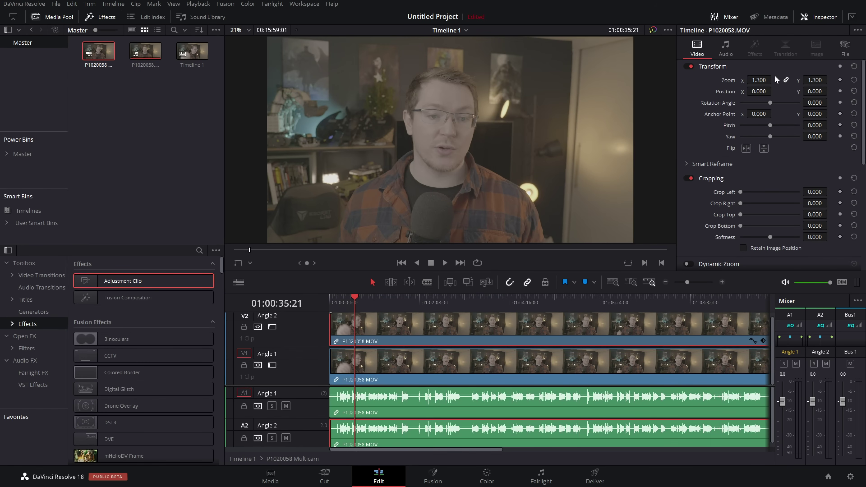
{"action": "left_click_drag", "start_coordinate": [767, 76], "coordinate": [779, 76]}
{"action": "left_click_drag", "start_coordinate": [815, 103], "coordinate": [2, 251]}
{"action": "left_click", "coordinate": [168, 134]}
After reviewing Timeline 1, reset Angle 2's rotation to 0 in the multicam clip, keeping 1.450 zoom.
{"action": "double_click", "coordinate": [192, 51]}
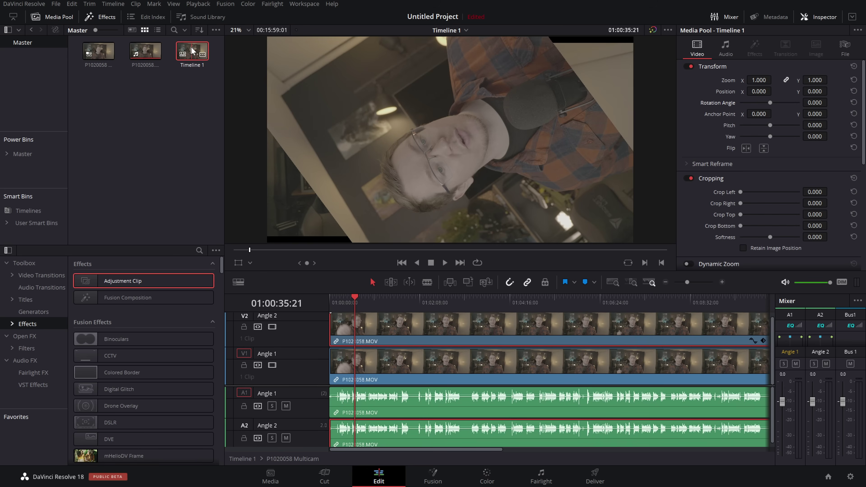
{"action": "left_click_drag", "start_coordinate": [438, 298], "coordinate": [515, 306]}
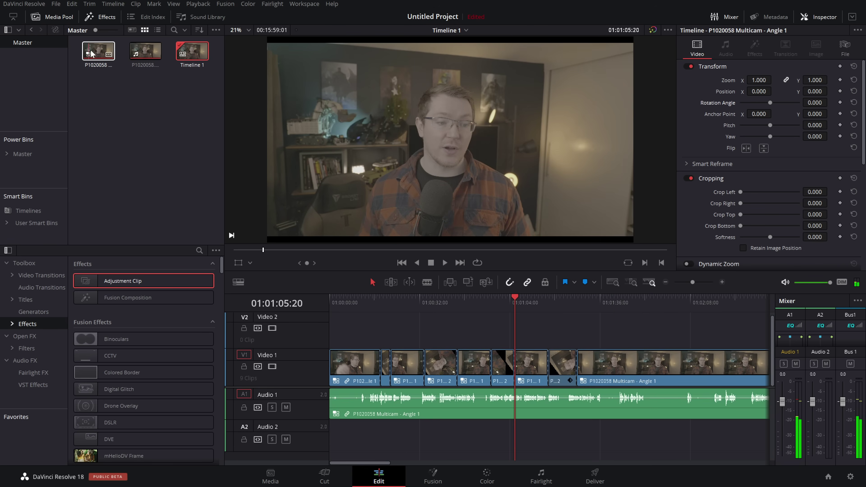
{"action": "right_click", "coordinate": [98, 48]}
{"action": "left_click", "coordinate": [144, 70]}
{"action": "left_click", "coordinate": [854, 103]}
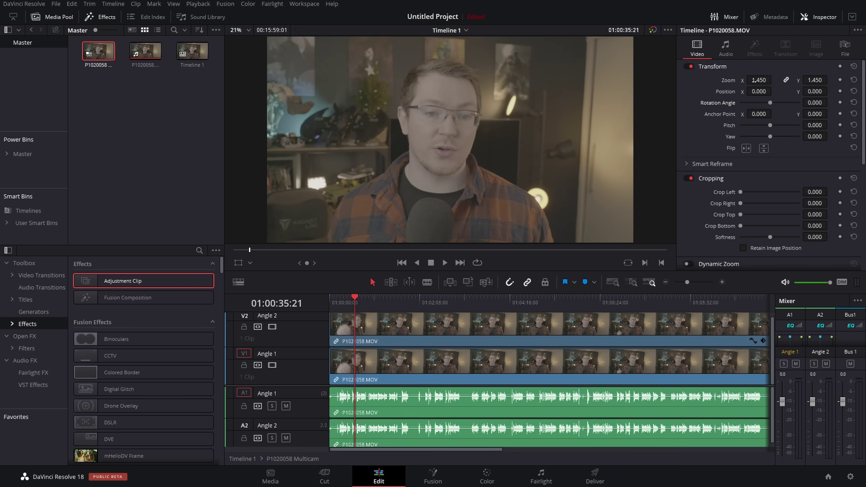